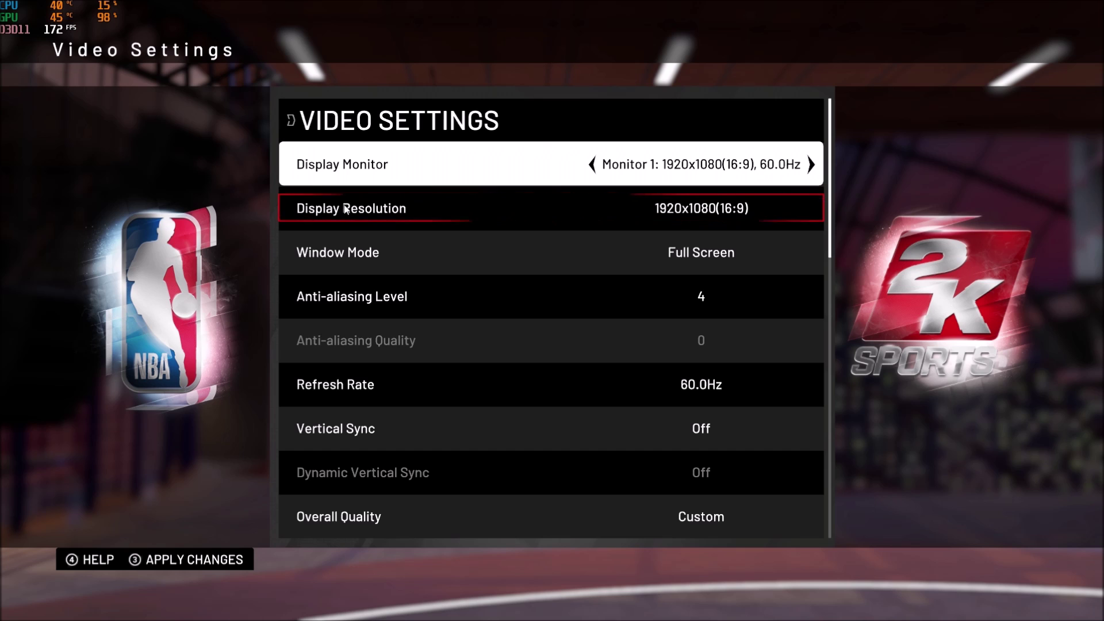
Go past Vertical Sync in the Video Settings list and enter Advanced Settings.
scroll(516, 293, down, 5)
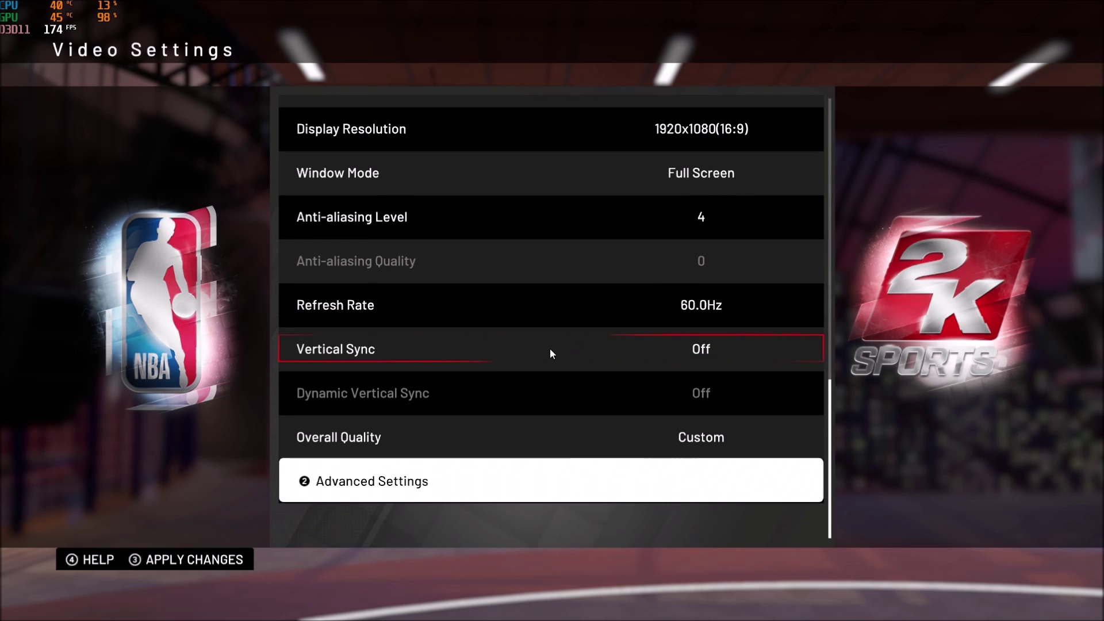
scroll(444, 302, up, 4)
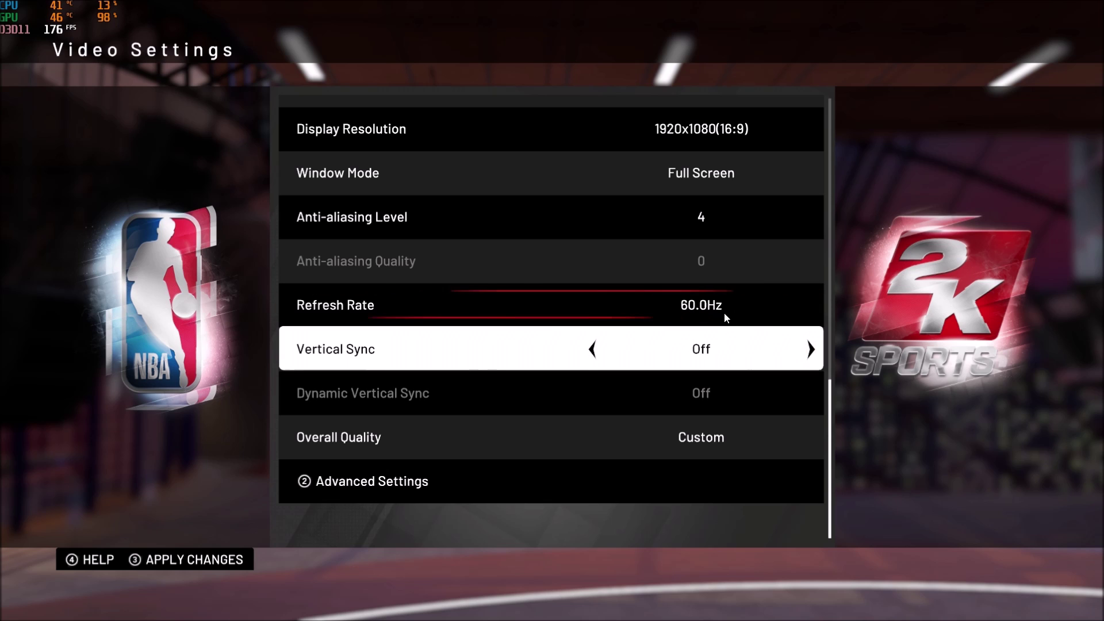
key(Down)
key(Down)
key(Down)
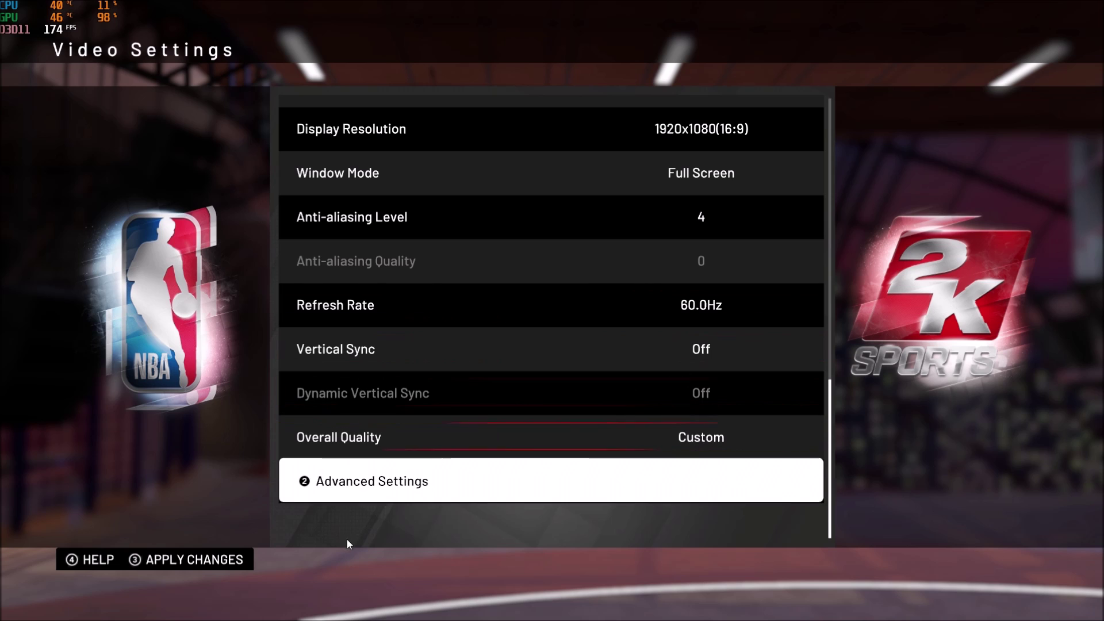
key(Return)
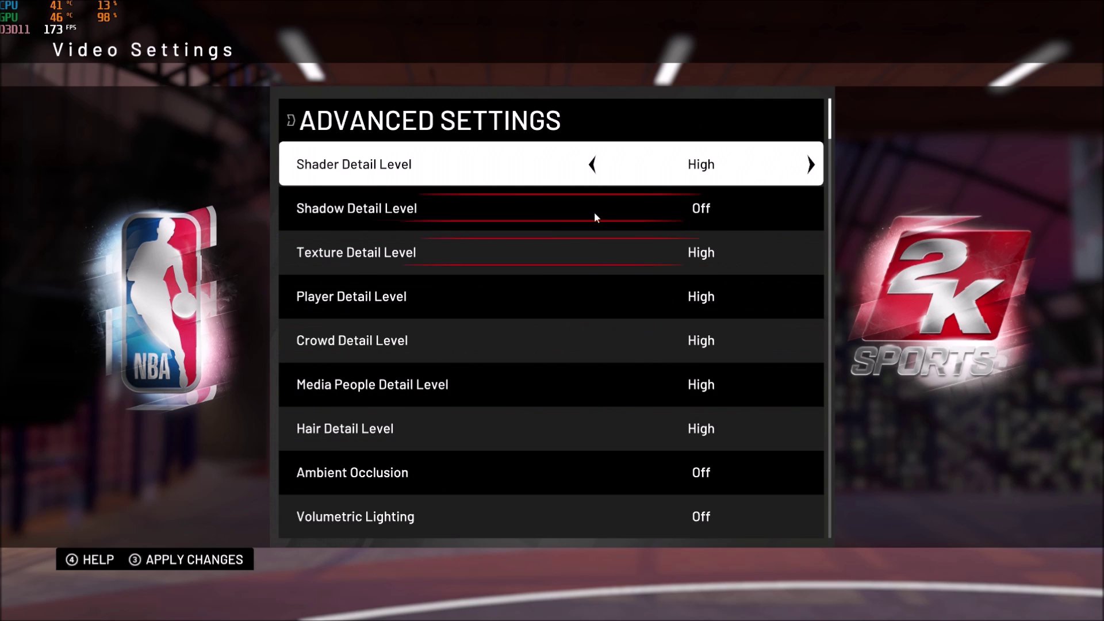
click(549, 213)
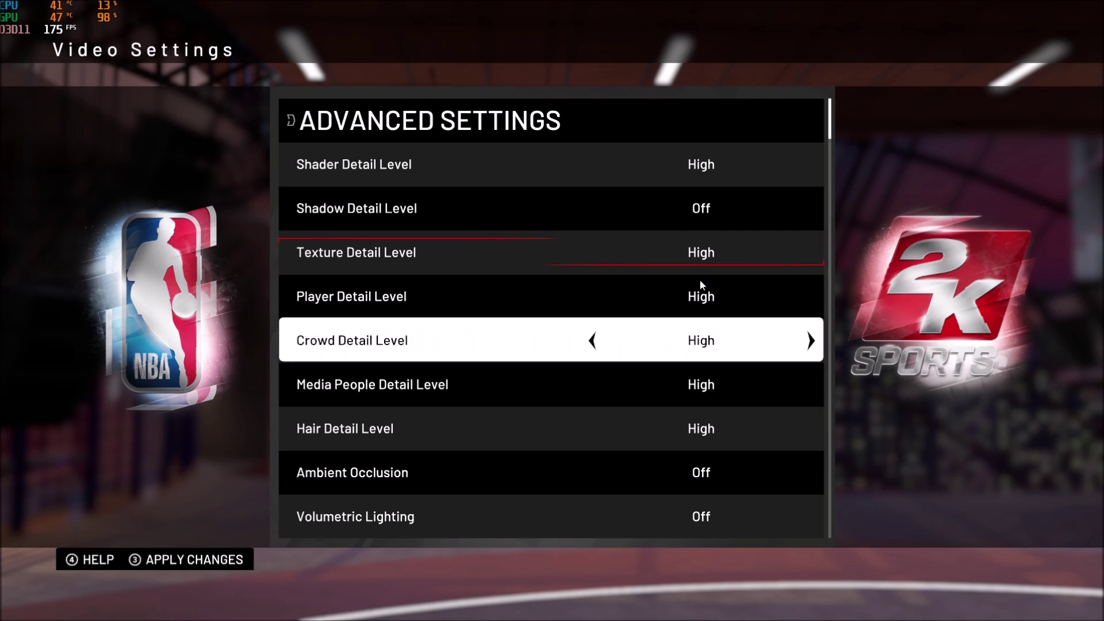
scroll(657, 318, down, 4)
scroll(429, 342, down, 3)
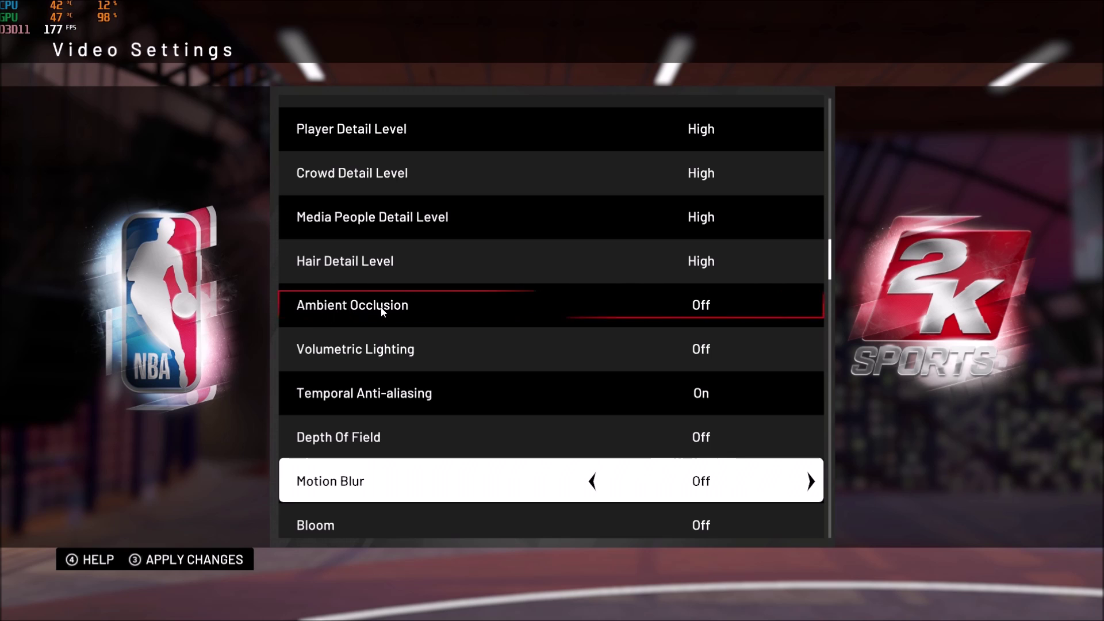
scroll(380, 309, down, 1)
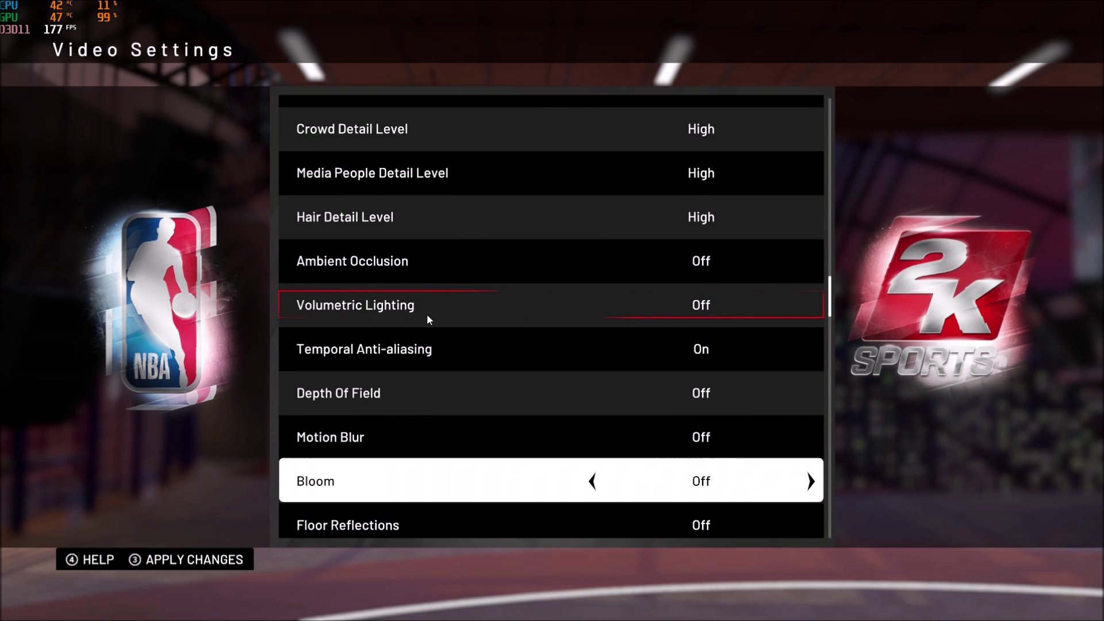
scroll(368, 280, down, 3)
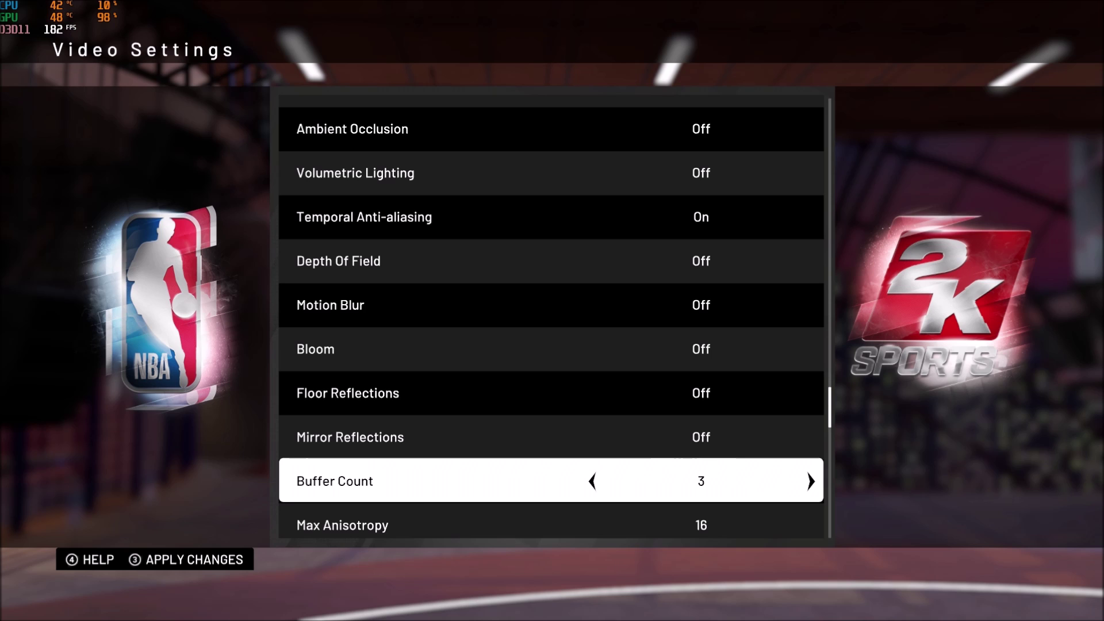
scroll(358, 297, down, 1)
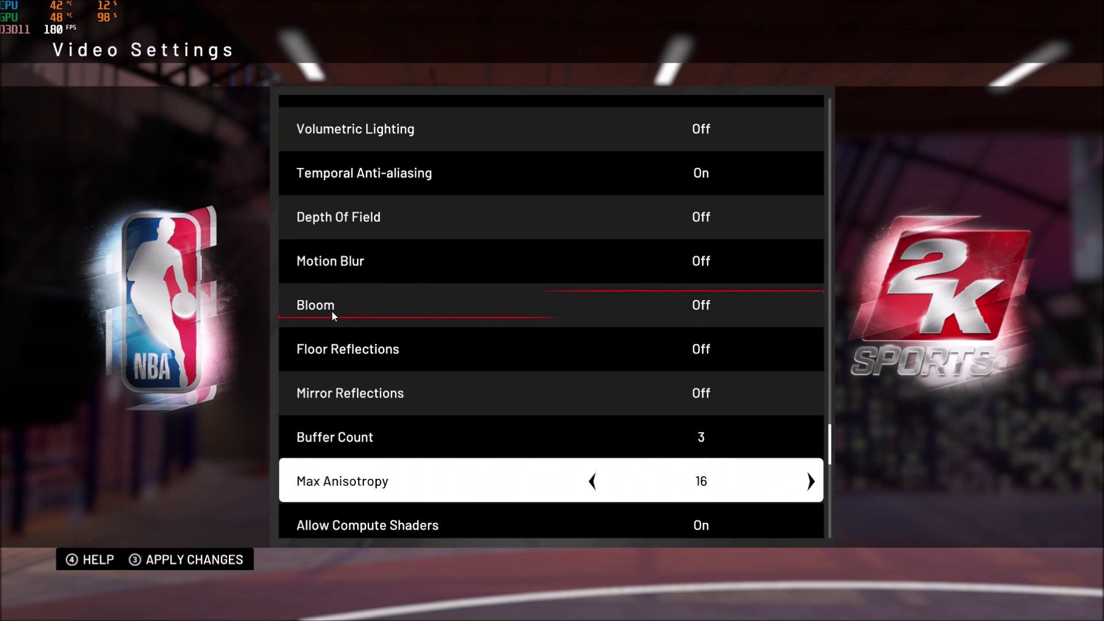
scroll(354, 364, down, 1)
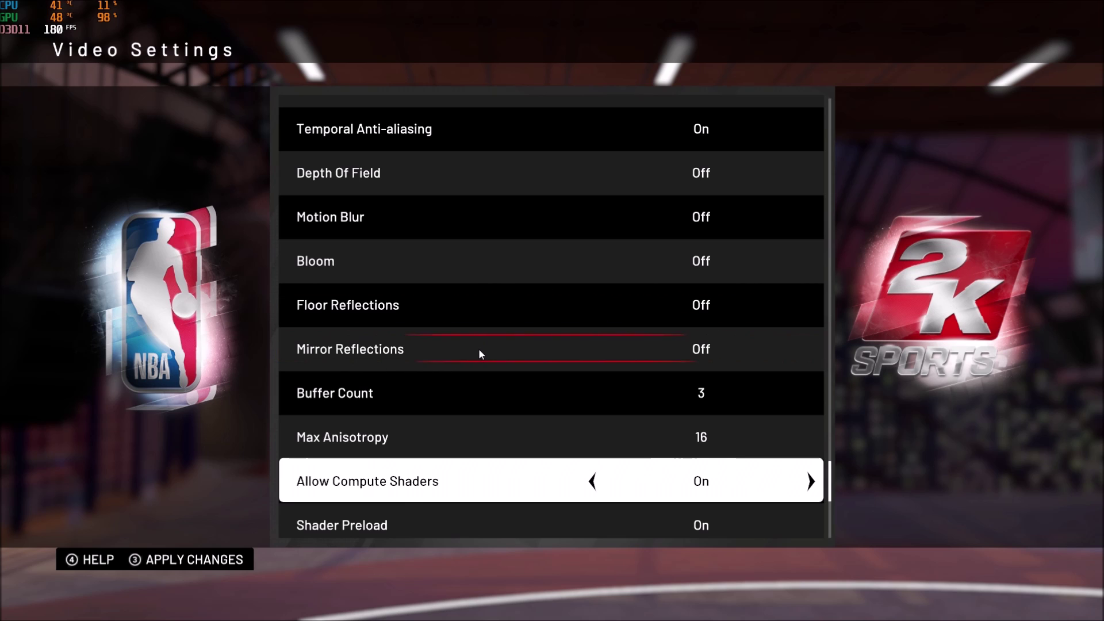
scroll(481, 354, up, 15)
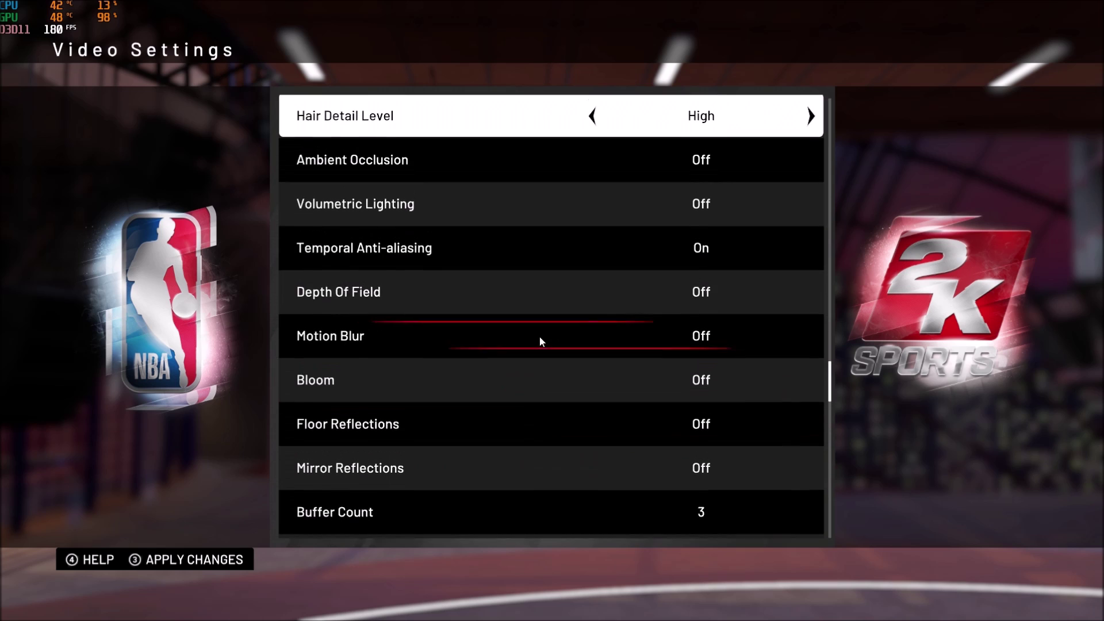
scroll(530, 340, down, 1)
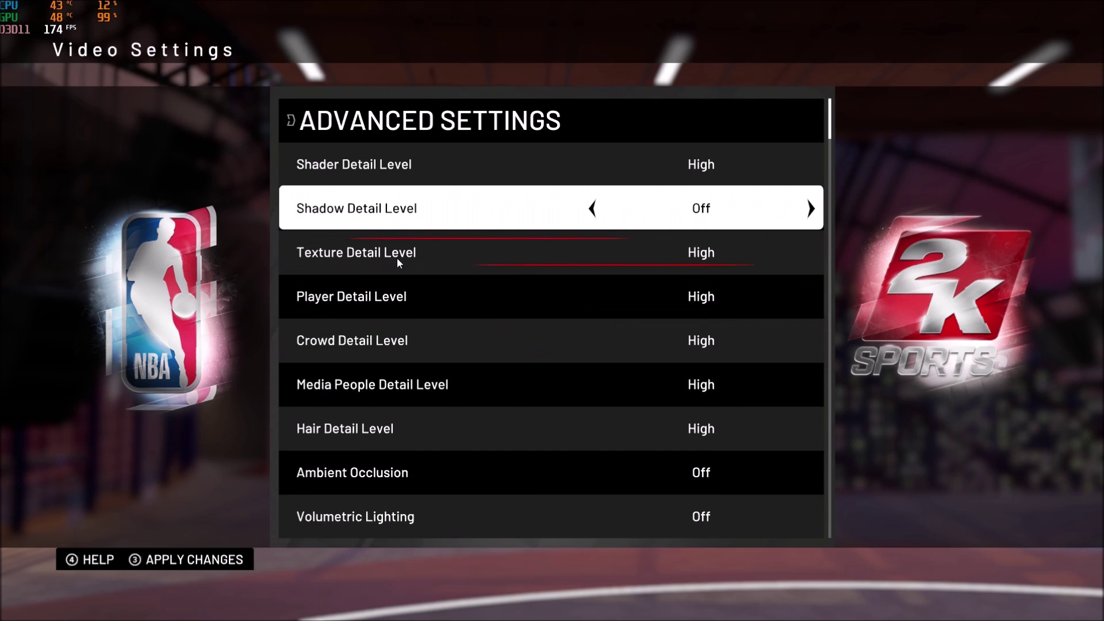
Change Shader Detail Level from High to Medium, briefly trying Low along the way.
scroll(406, 262, up, 1)
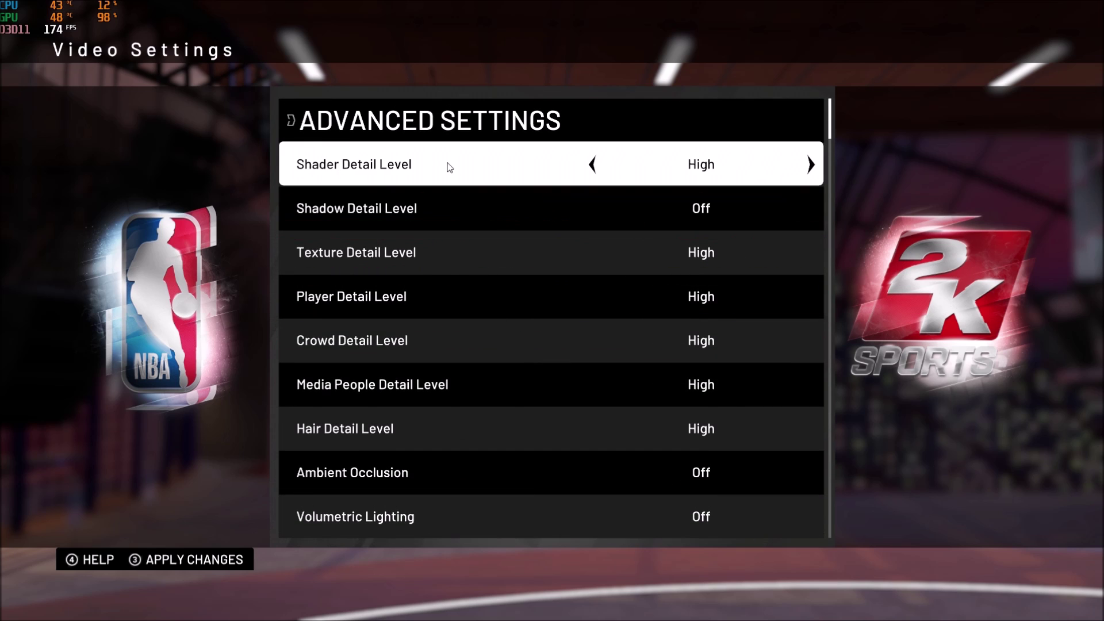
click(595, 171)
click(593, 168)
click(820, 167)
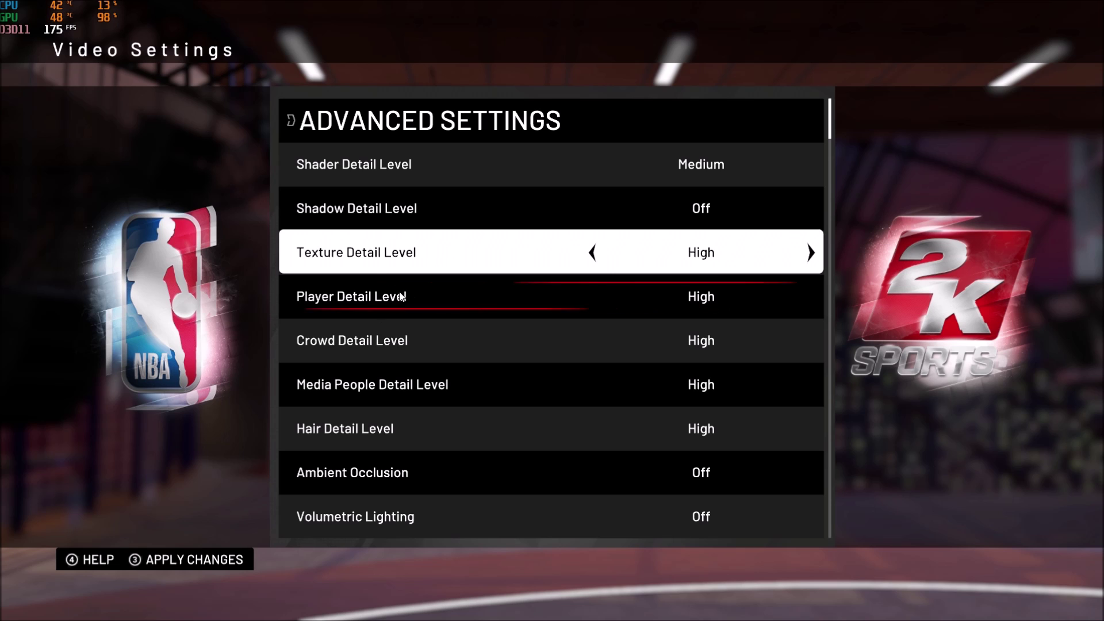
Review the Player, Crowd and Media People detail levels and the remaining advanced rows.
key(Down)
key(Down)
key(Up)
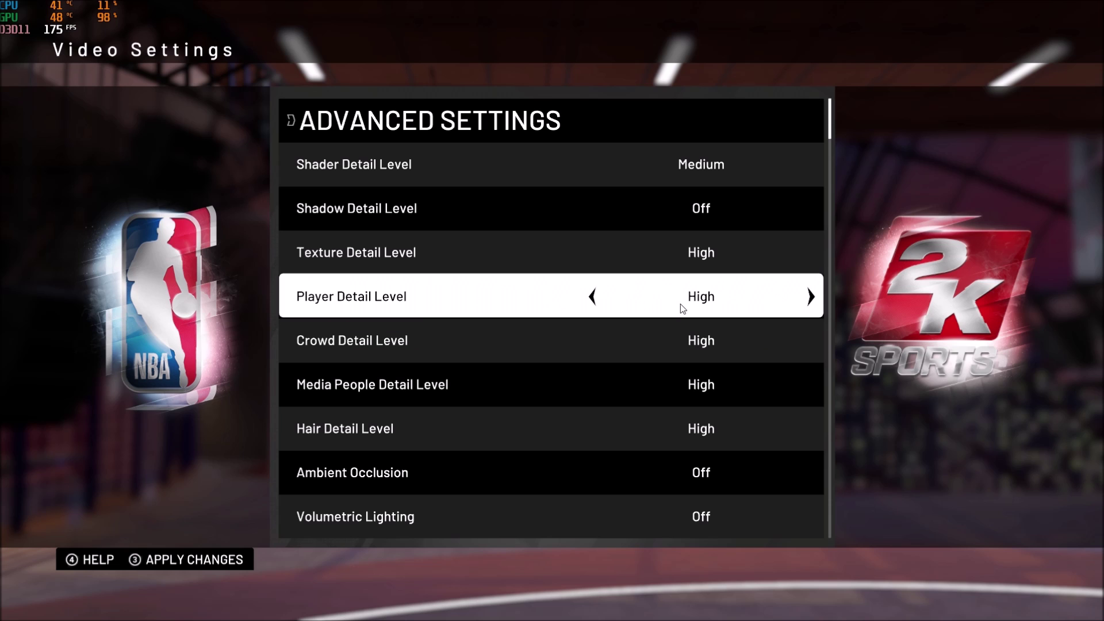
key(Down)
key(Down)
key(Up)
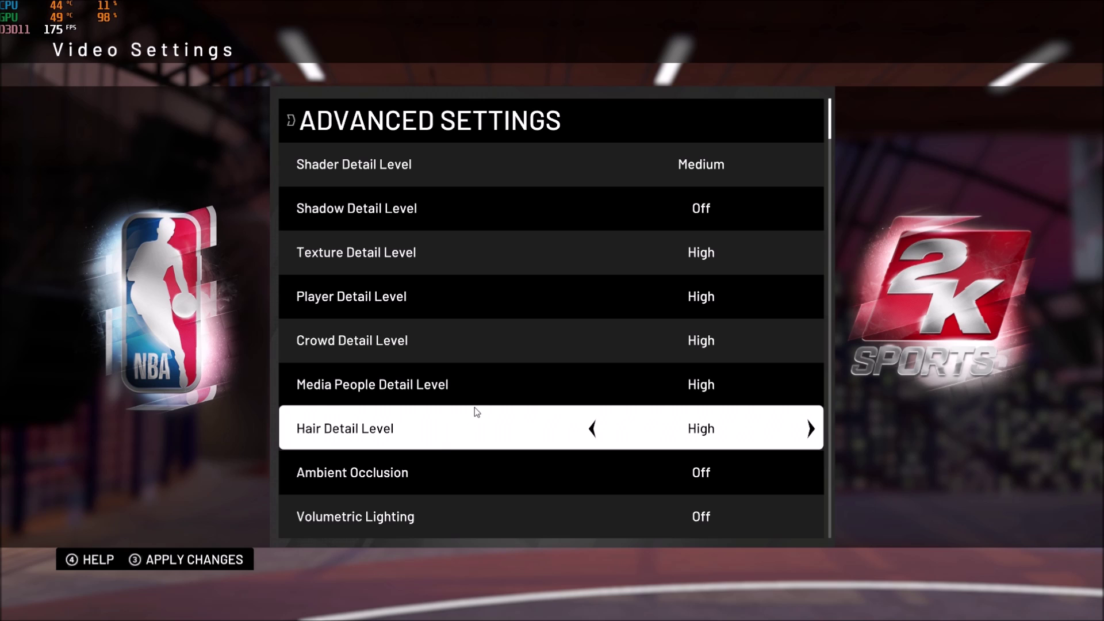
scroll(474, 411, down, 12)
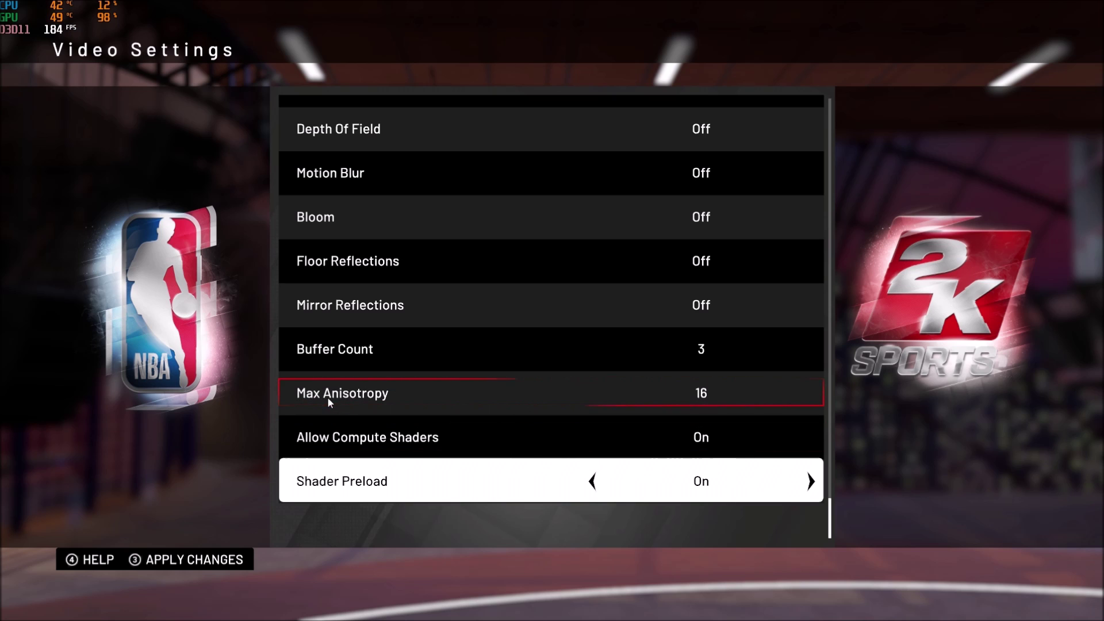
click(669, 394)
click(592, 393)
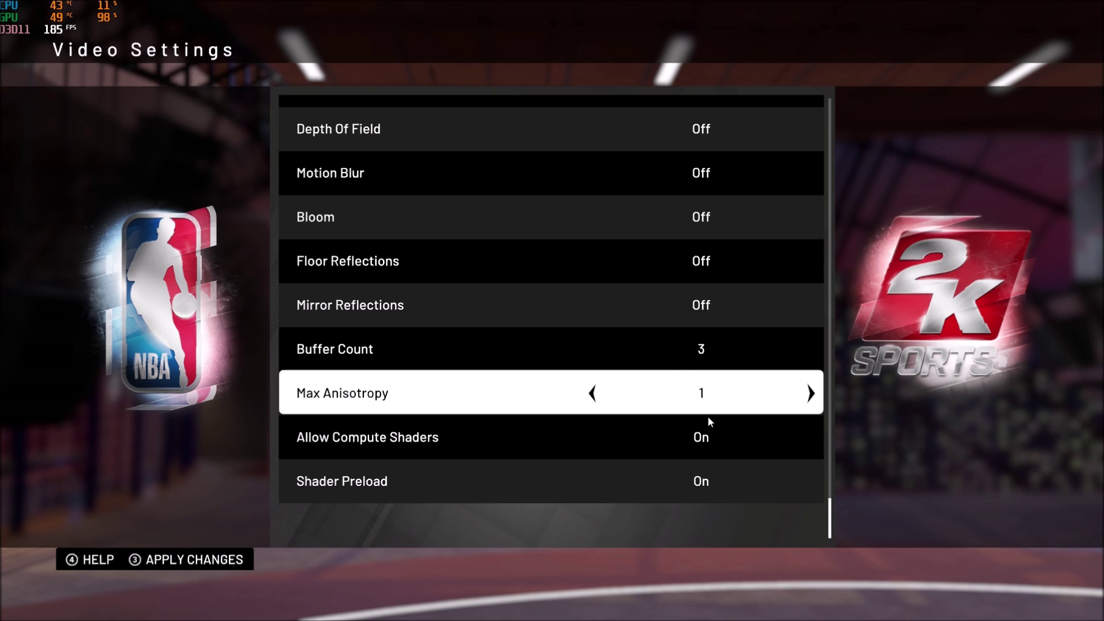
click(812, 394)
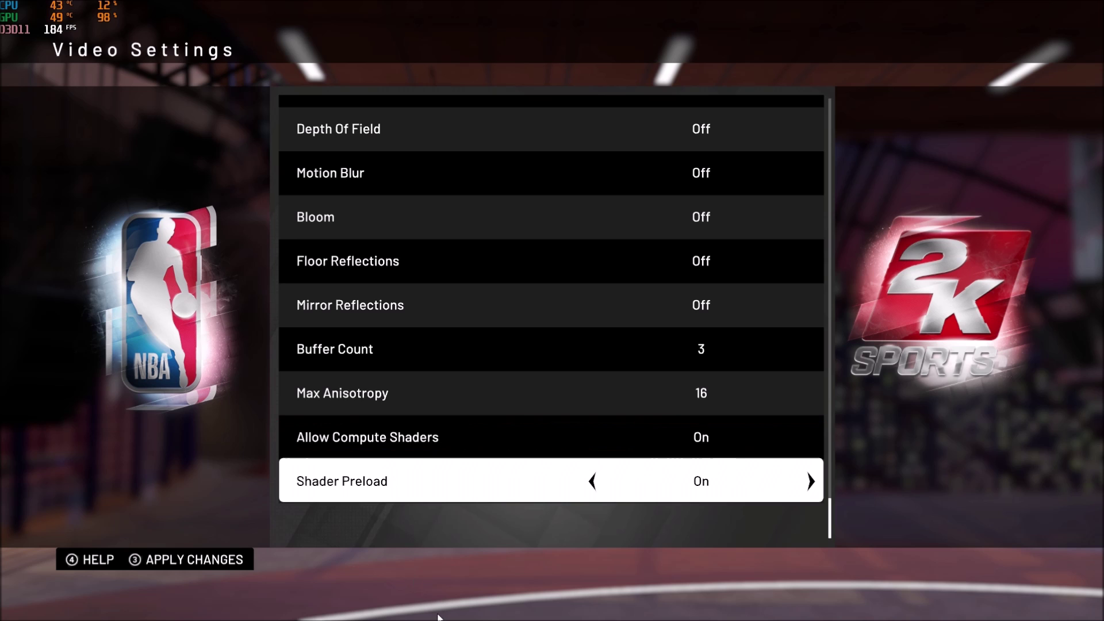
key(alt+Tab)
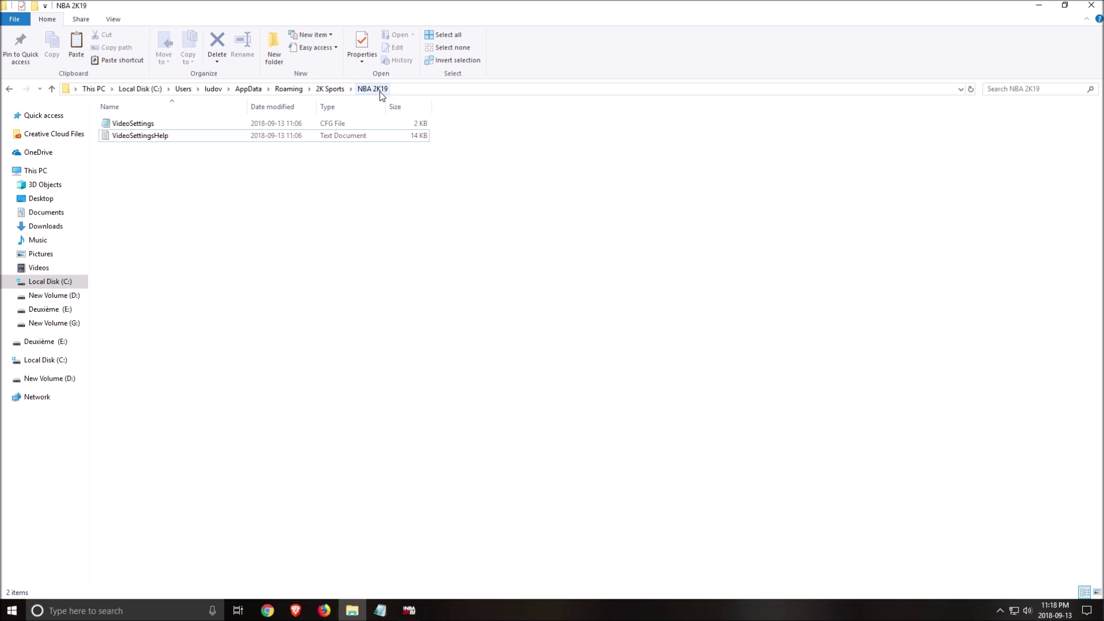
Read the VideoSettingsHelp setting explanations in Notepad, then close it.
double_click(123, 140)
scroll(539, 306, down, 12)
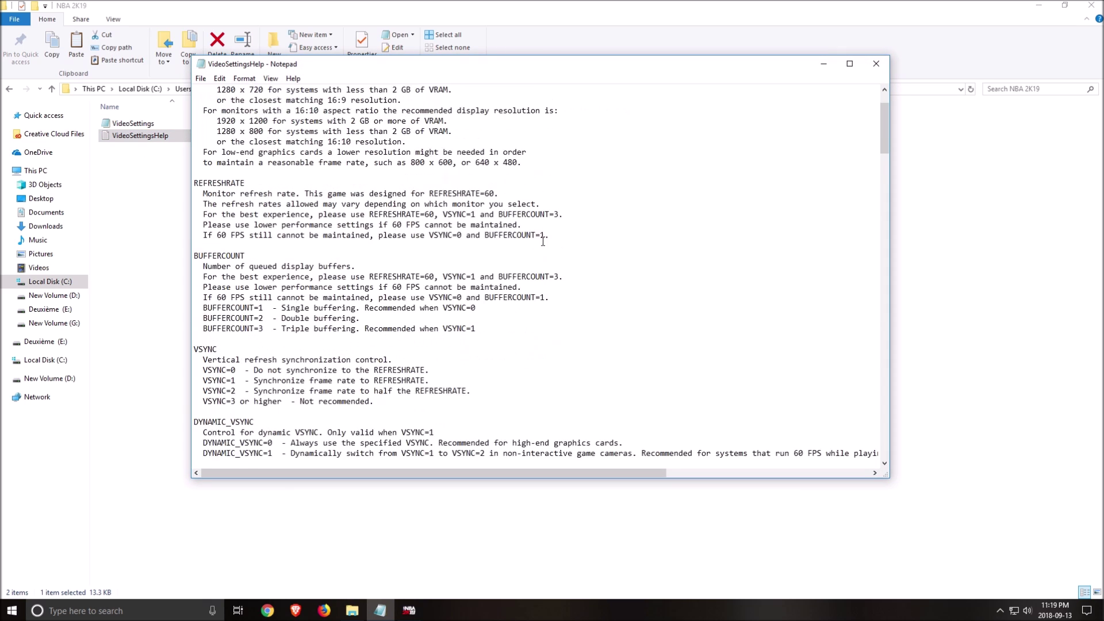
scroll(538, 306, down, 11)
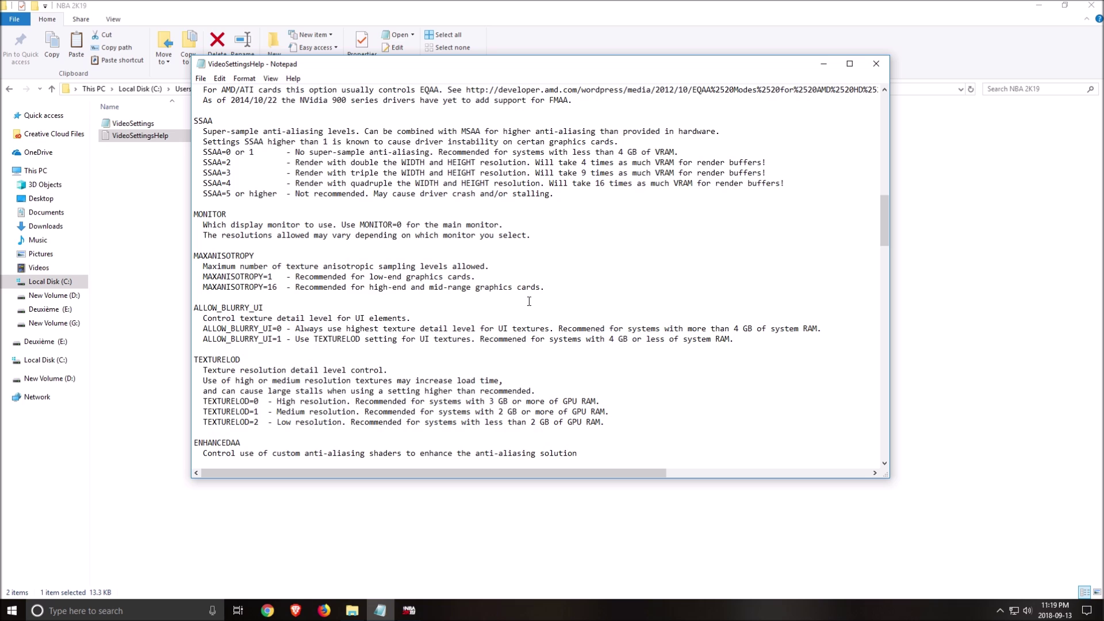
scroll(518, 310, down, 7)
scroll(517, 314, down, 20)
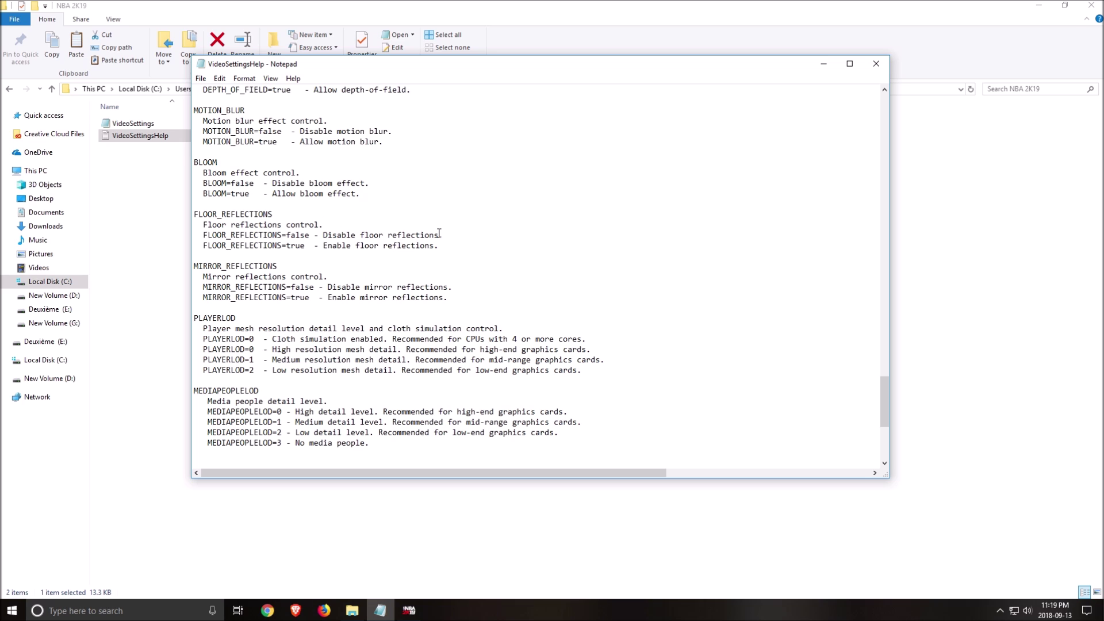
scroll(402, 241, down, 4)
scroll(432, 259, up, 20)
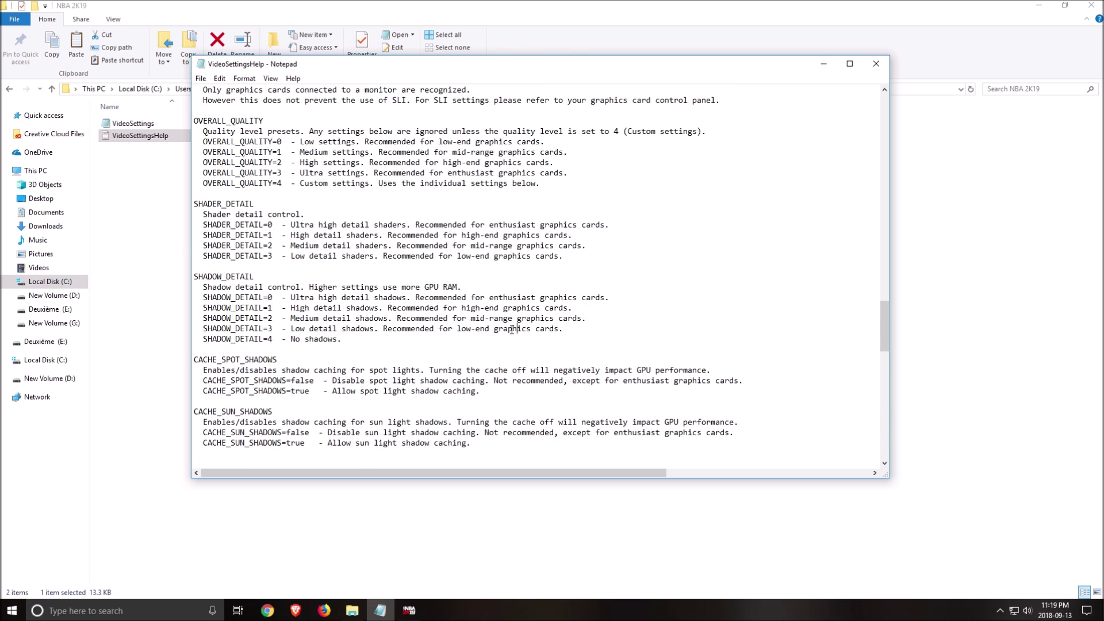
click(518, 329)
scroll(384, 319, up, 13)
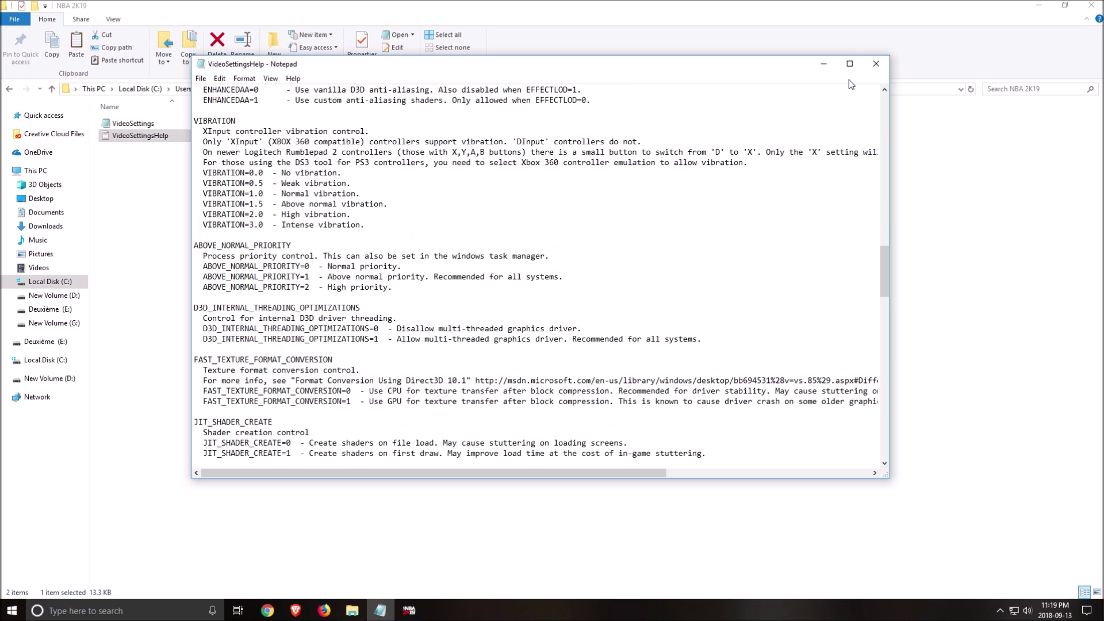
scroll(662, 178, down, 9)
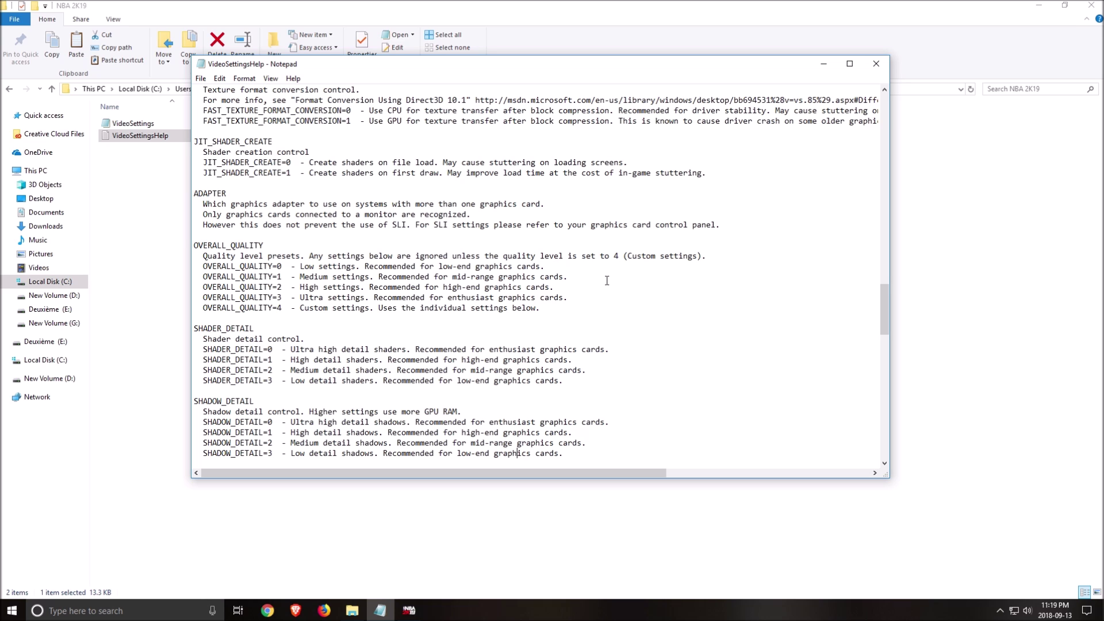
click(876, 63)
Open VideoSettings in Notepad++ instead of plain Notepad.
double_click(133, 123)
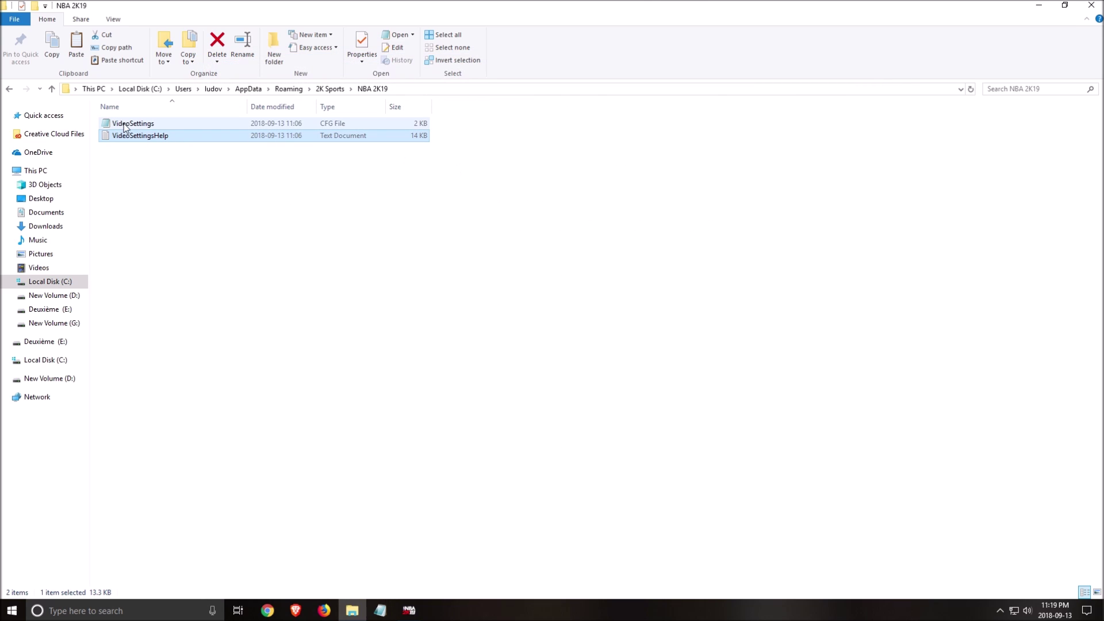
click(828, 65)
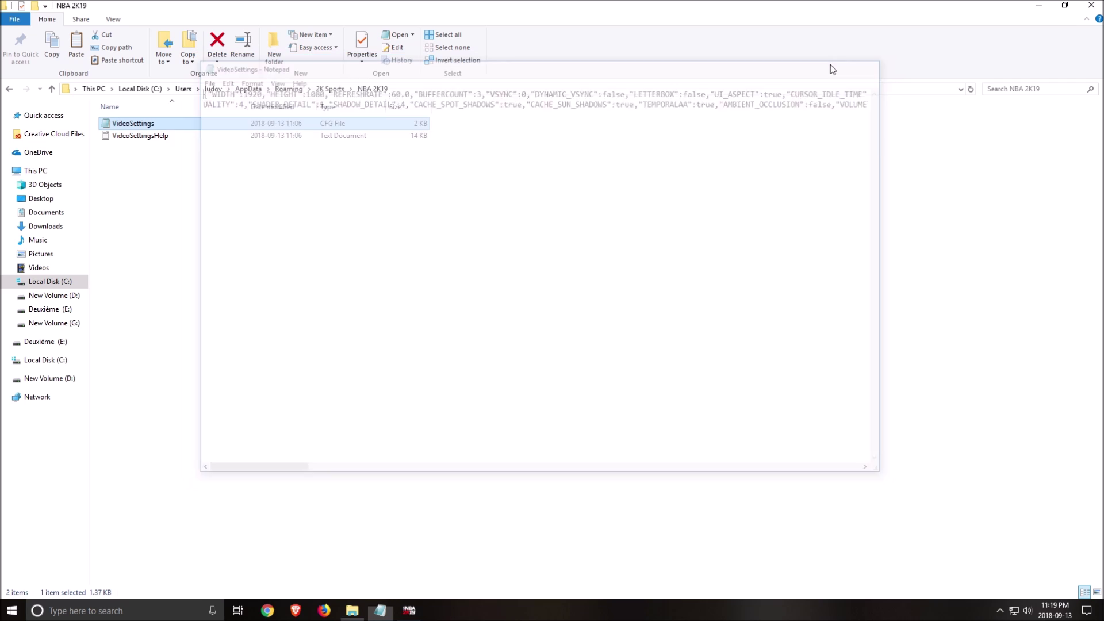
right_click(159, 127)
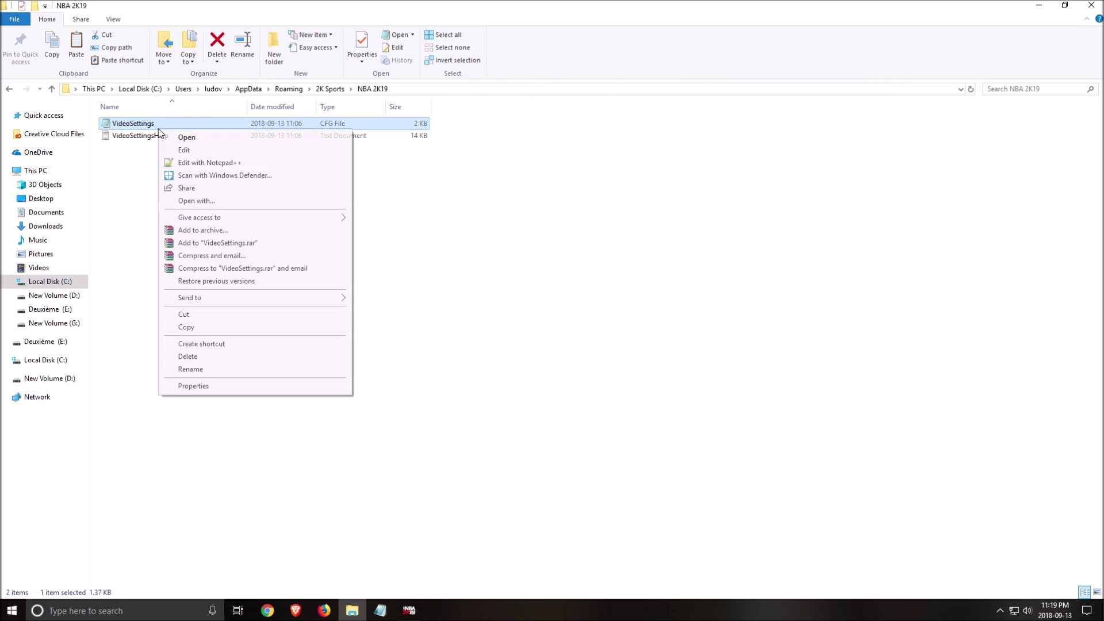
click(229, 165)
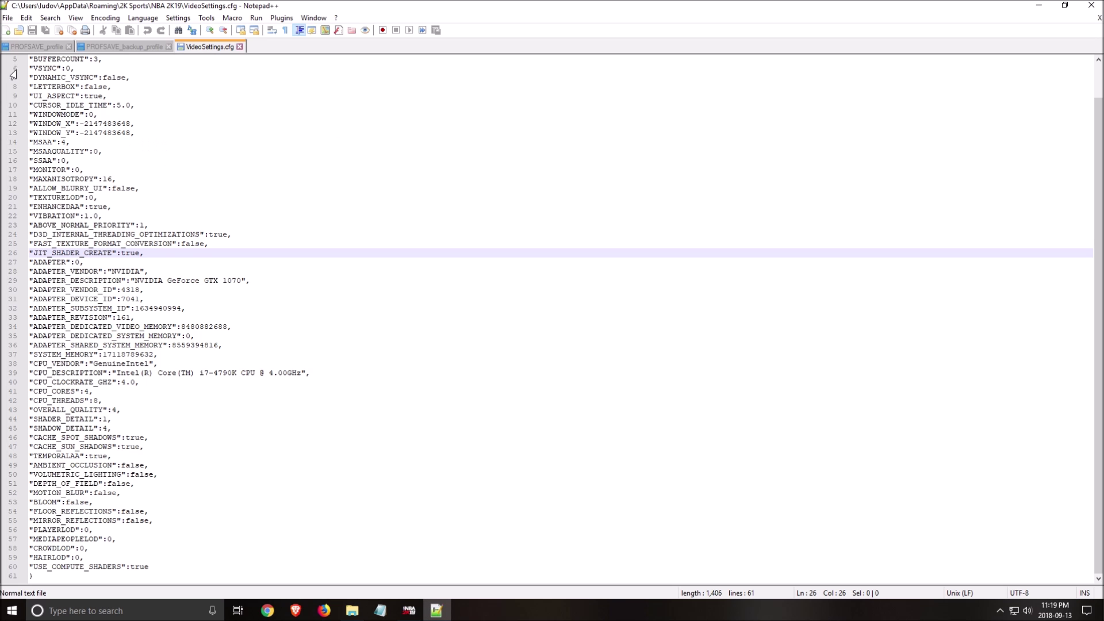
Check the SYSTEM_MEMORY and WINDOW_X lines, comparing briefly with a Notepad copy of VideoSettings.
click(107, 355)
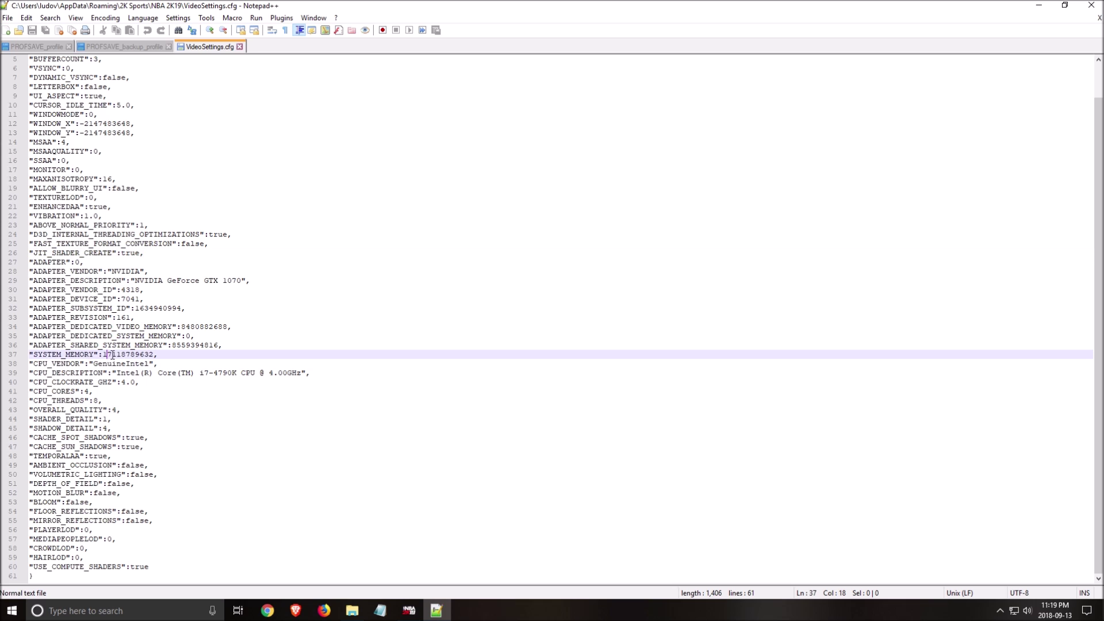
scroll(151, 297, up, 2)
click(96, 160)
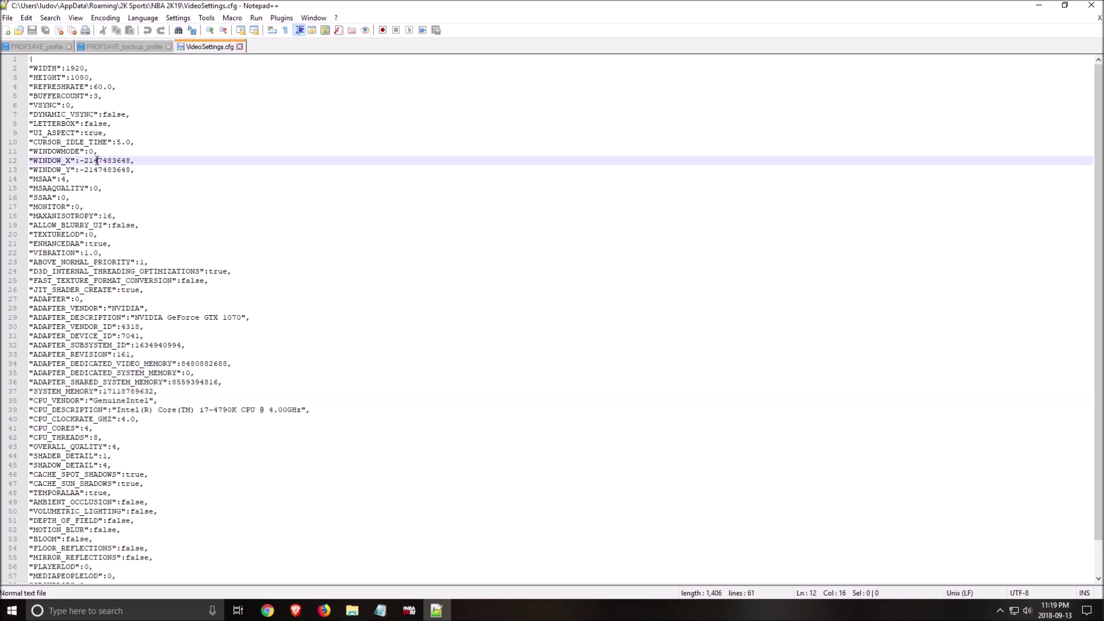
click(1039, 6)
double_click(222, 124)
drag(314, 92, 873, 102)
click(884, 64)
key(alt+Tab)
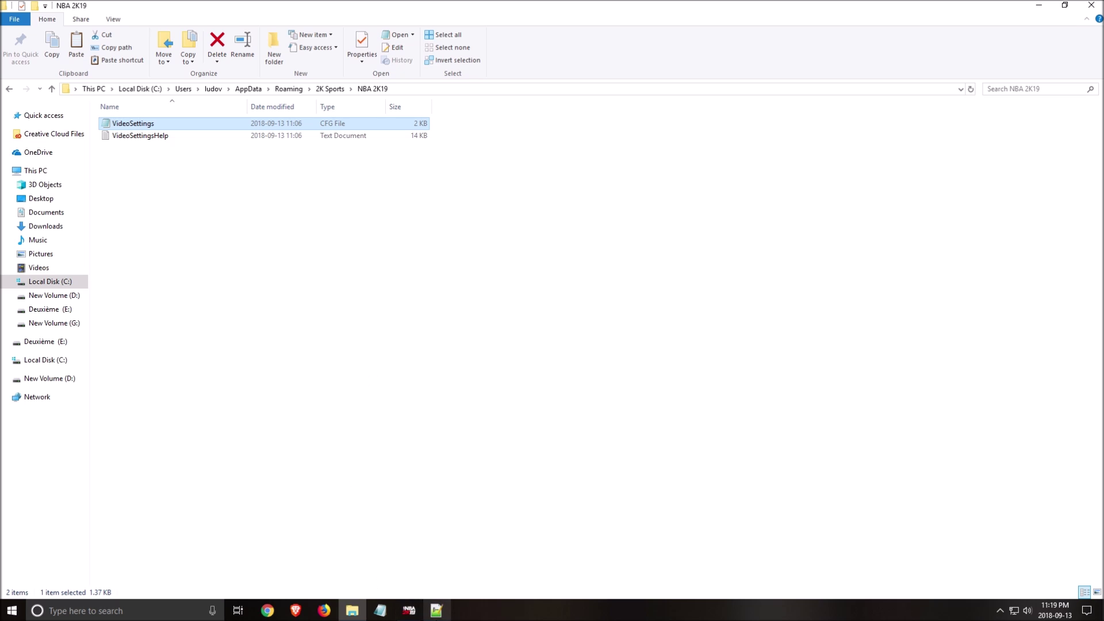
Inspect the threading, CPU lines 39–42, OVERALL_QUALITY and shadow cache settings.
click(212, 275)
scroll(233, 330, down, 2)
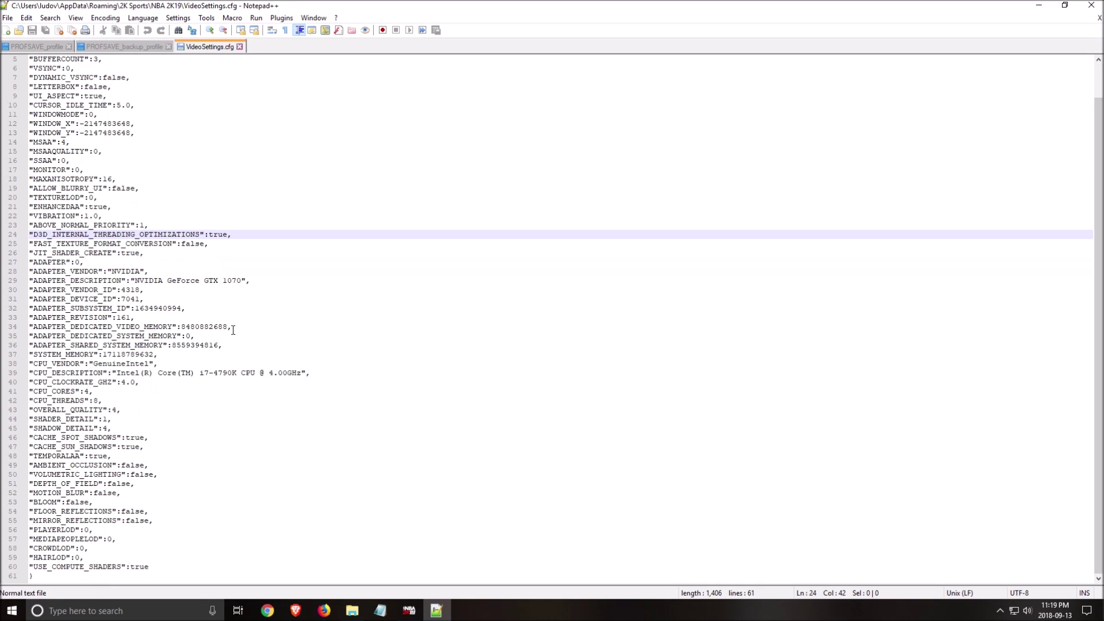
drag(103, 400, 22, 377)
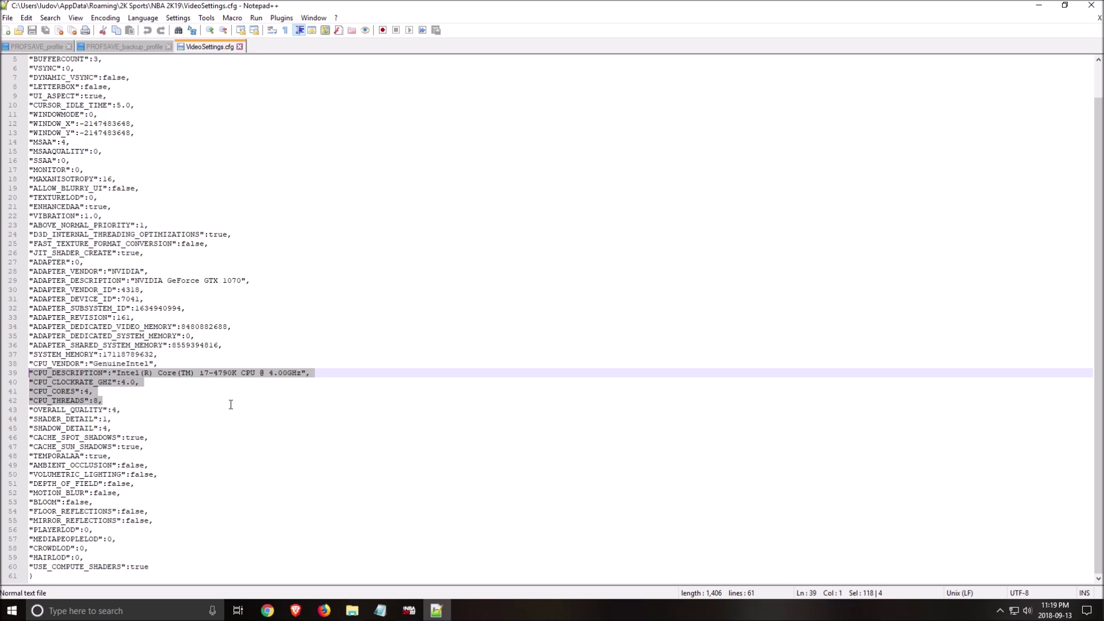
drag(230, 402, 230, 410)
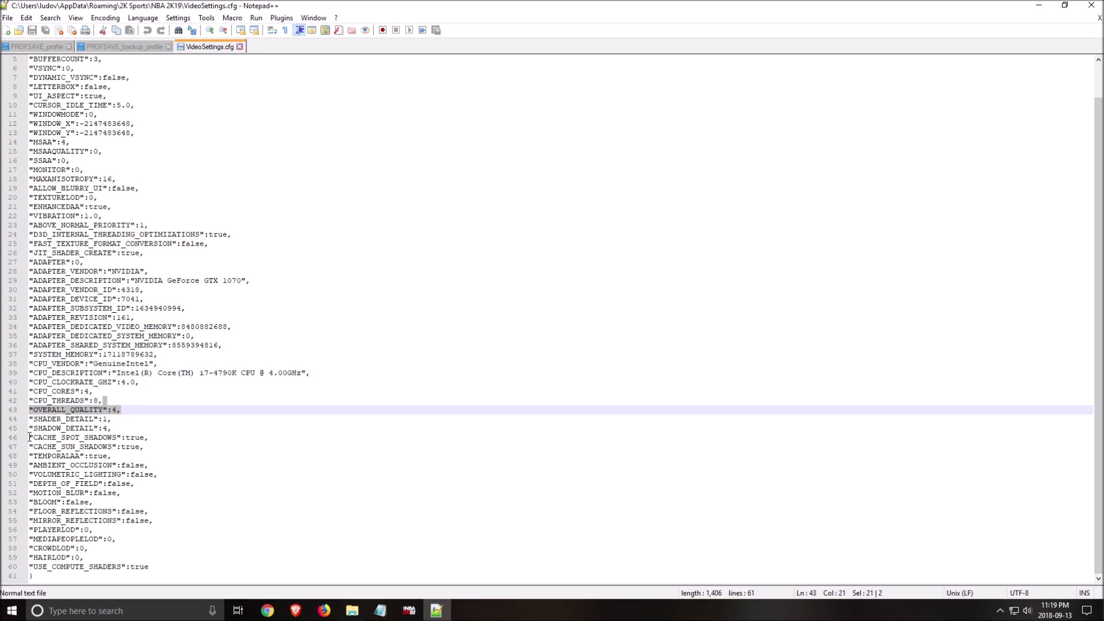
drag(30, 437, 112, 447)
click(107, 438)
double_click(130, 447)
Check AMBIENT_OCCLUSION, MIRROR_REFLECTIONS, DEPTH_OF_FIELD and MONITOR lines, then close Notepad++ unedited.
click(149, 465)
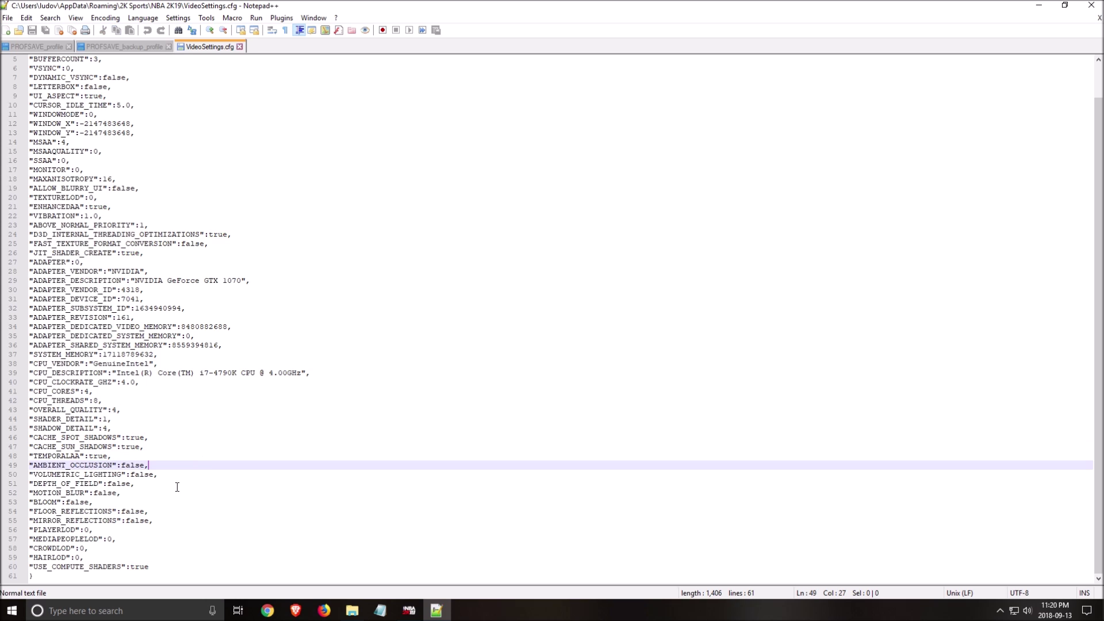
click(221, 521)
click(220, 484)
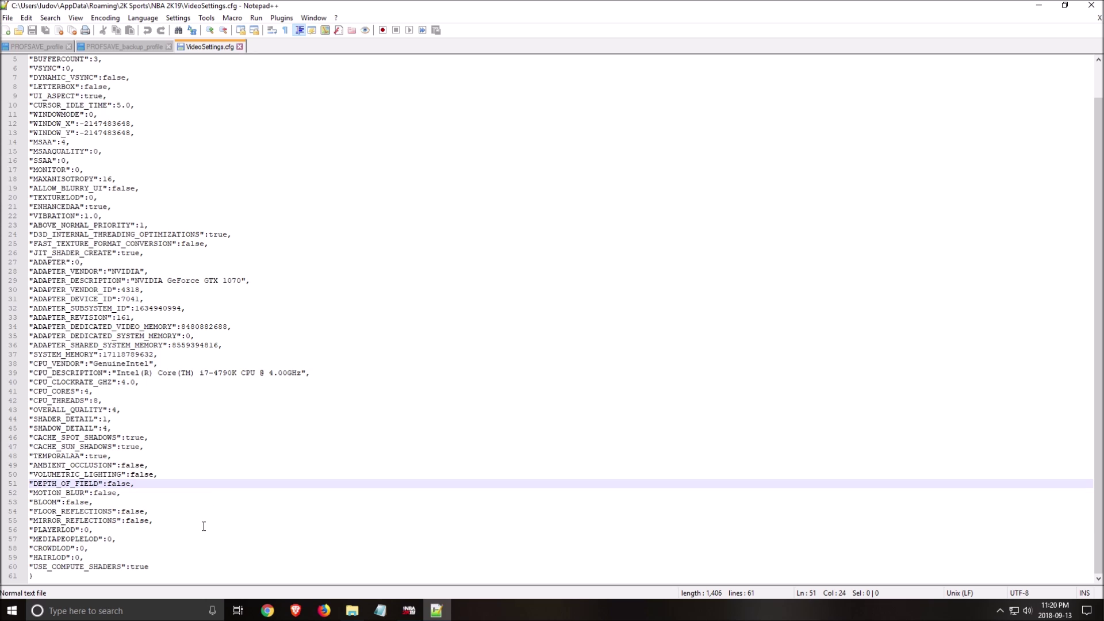
scroll(196, 524, up, 2)
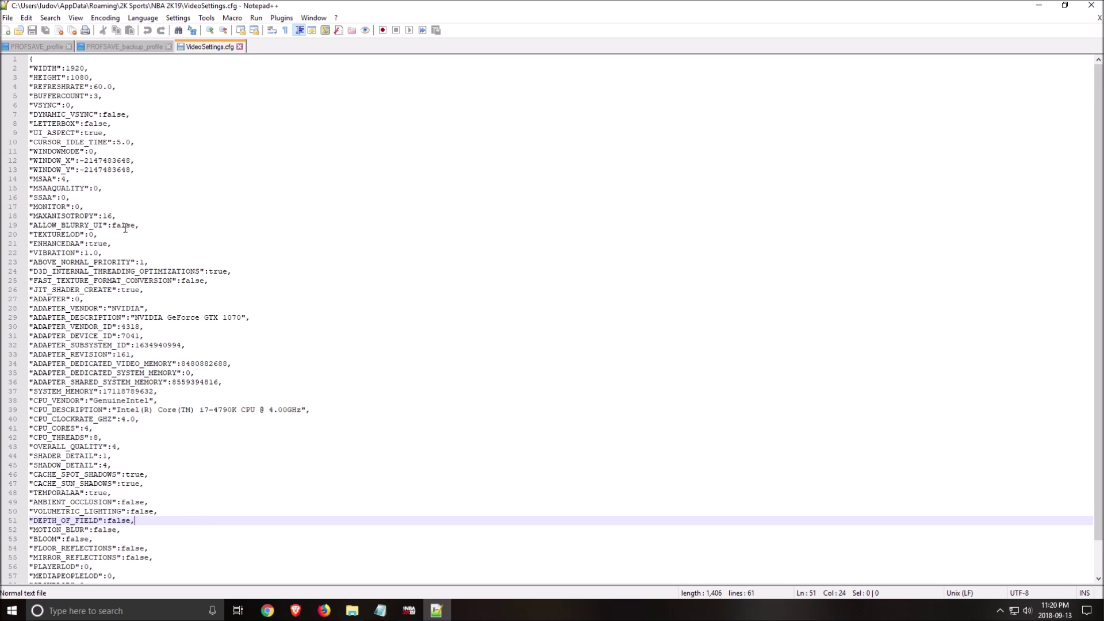
click(185, 207)
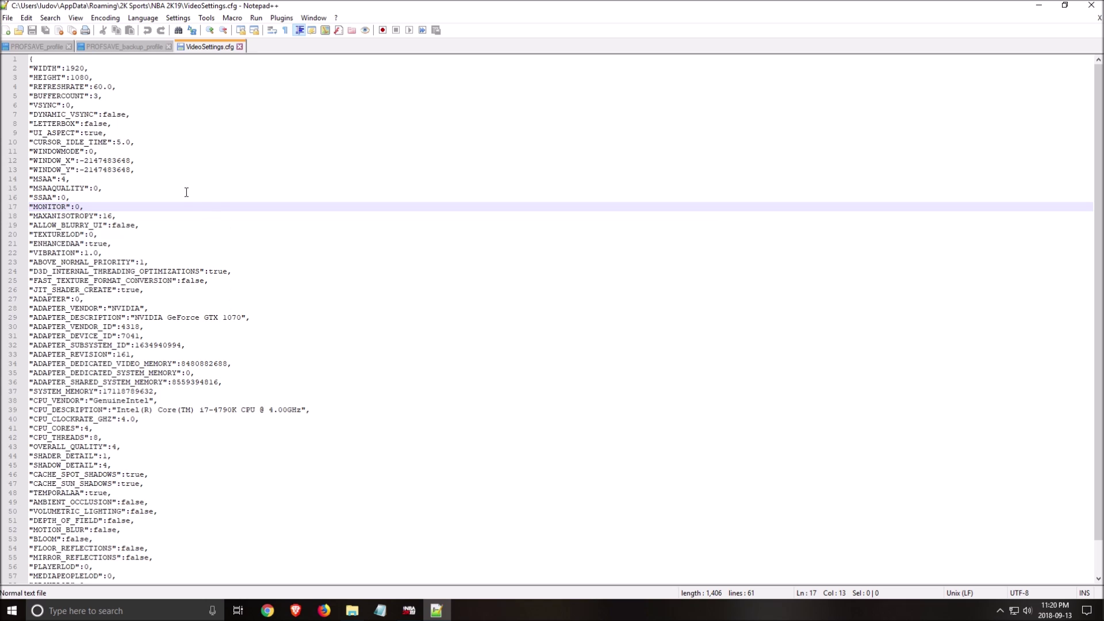
click(1091, 6)
Tick Read-only in VideoSettings' Properties, confirm with OK, and deselect the file.
right_click(145, 127)
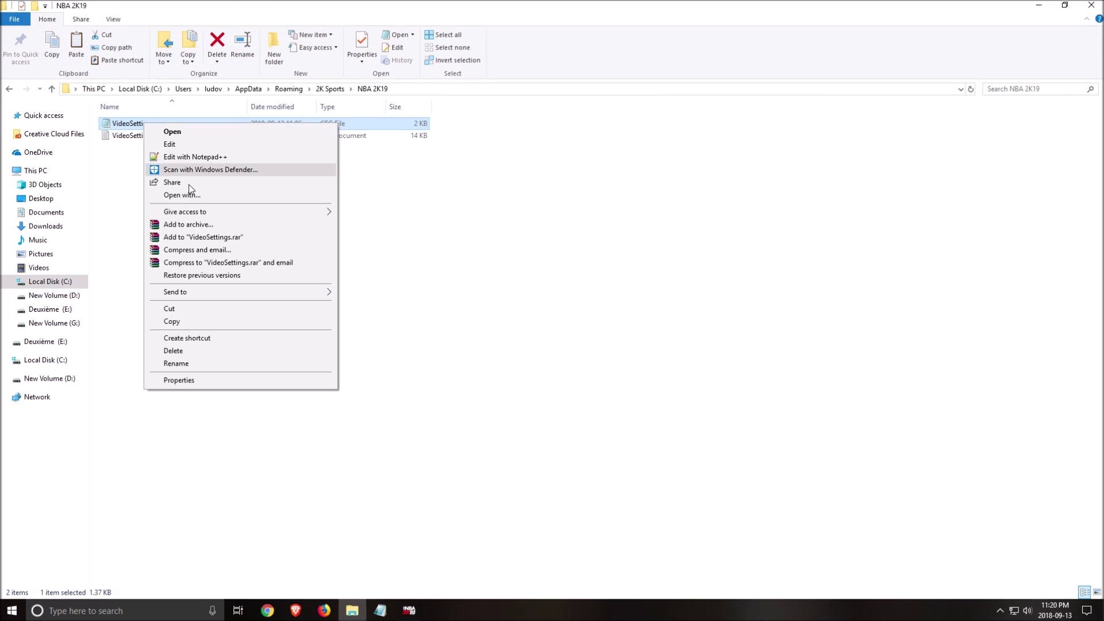
click(226, 381)
click(216, 344)
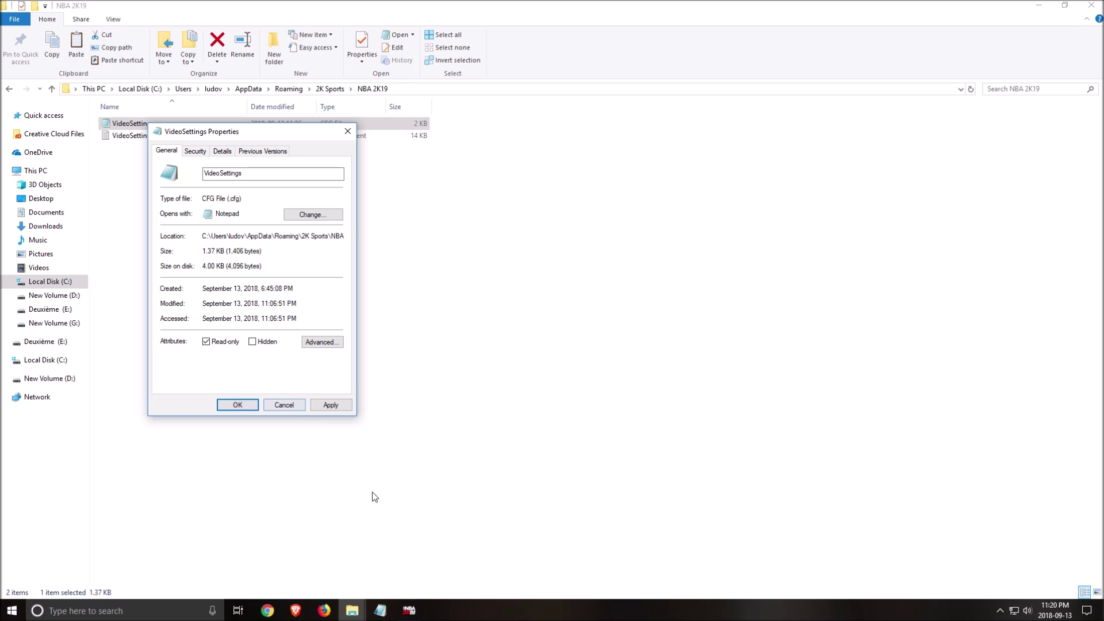
click(288, 408)
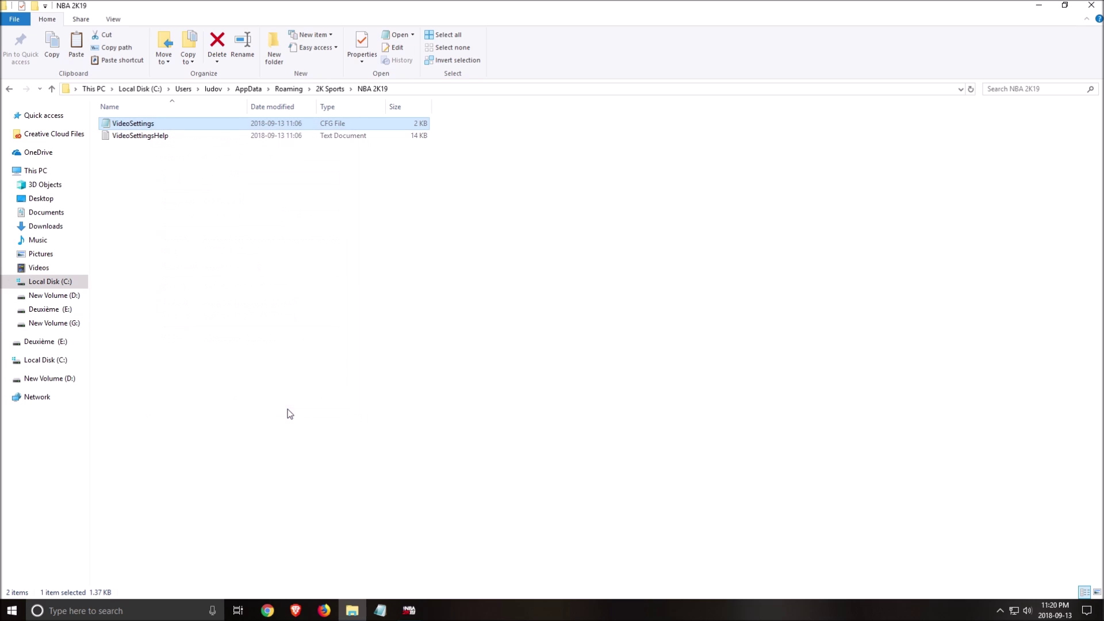
click(439, 308)
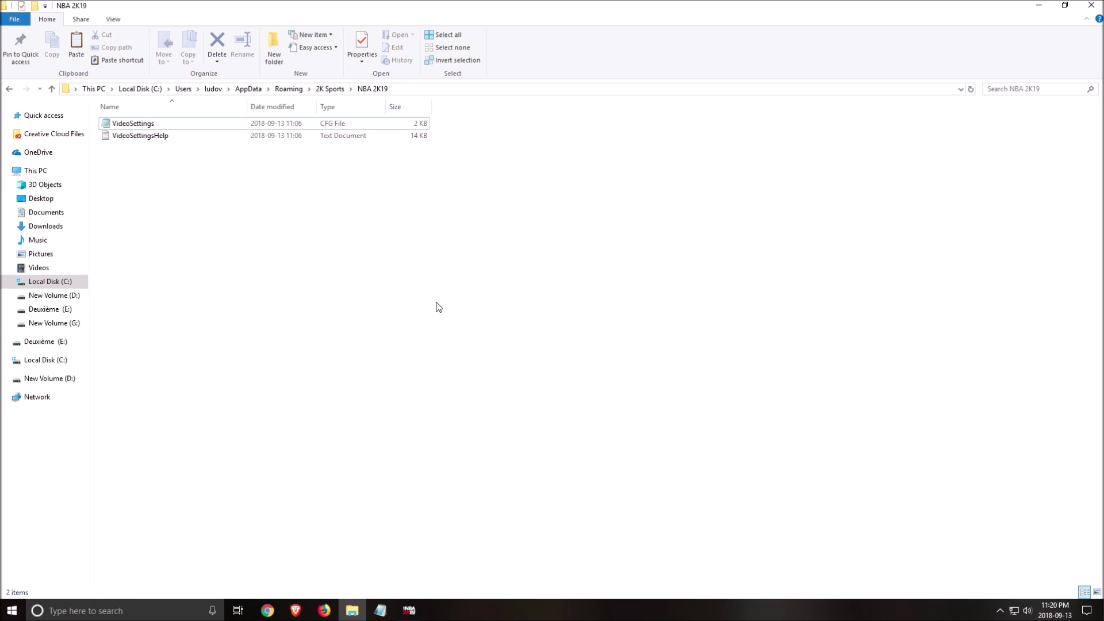